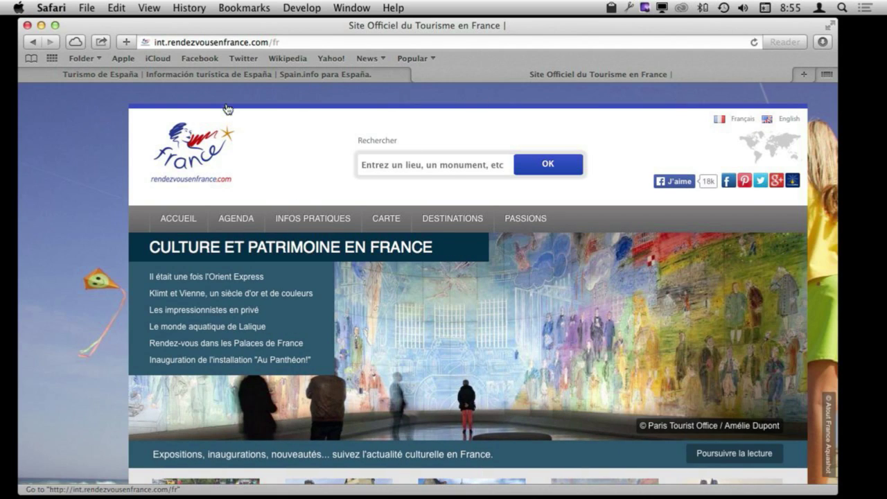
Step: Bring the 'Turismo de España' spain.info tab to the front
{"action": "left_click", "coordinate": [226, 74]}
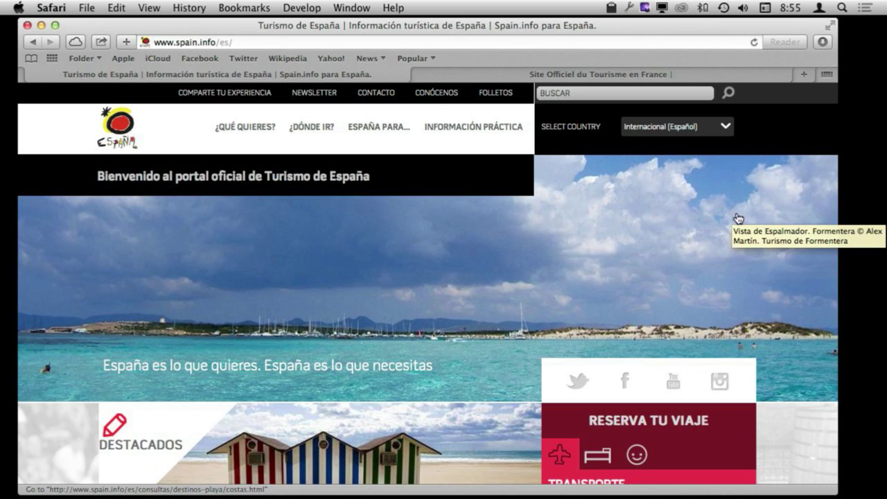
Step: Browse spain.info's Select Country list, leaving it on Internacional (Español), then return to the French tourism tab
{"action": "left_click", "coordinate": [695, 131]}
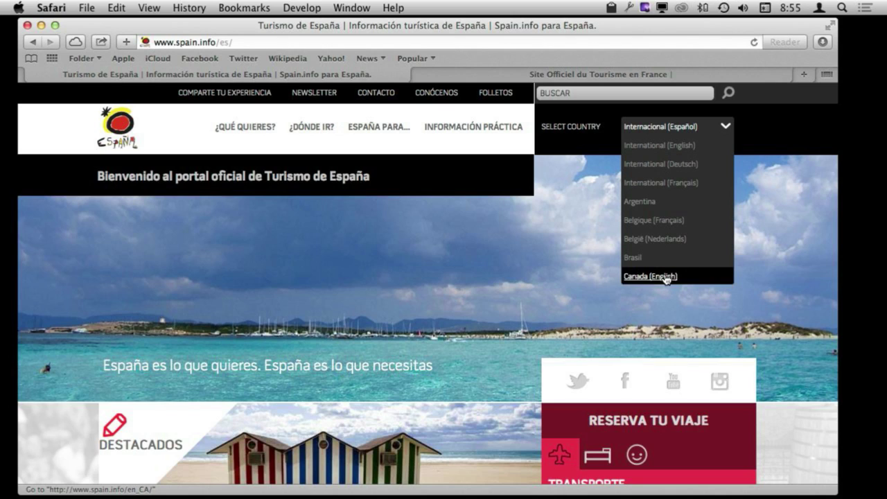
{"action": "scroll", "coordinate": [667, 281], "scroll_direction": "down", "scroll_amount": 4}
{"action": "scroll", "coordinate": [666, 280], "scroll_direction": "down", "scroll_amount": 5}
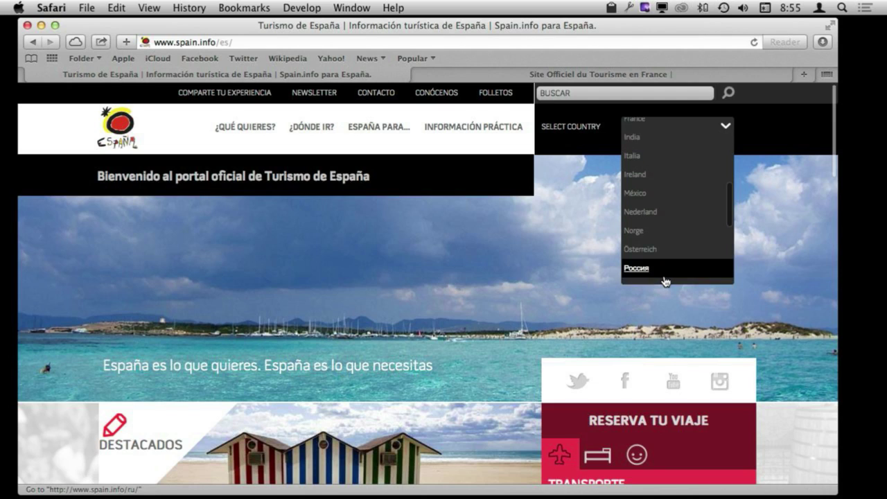
{"action": "scroll", "coordinate": [666, 274], "scroll_direction": "up", "scroll_amount": 10}
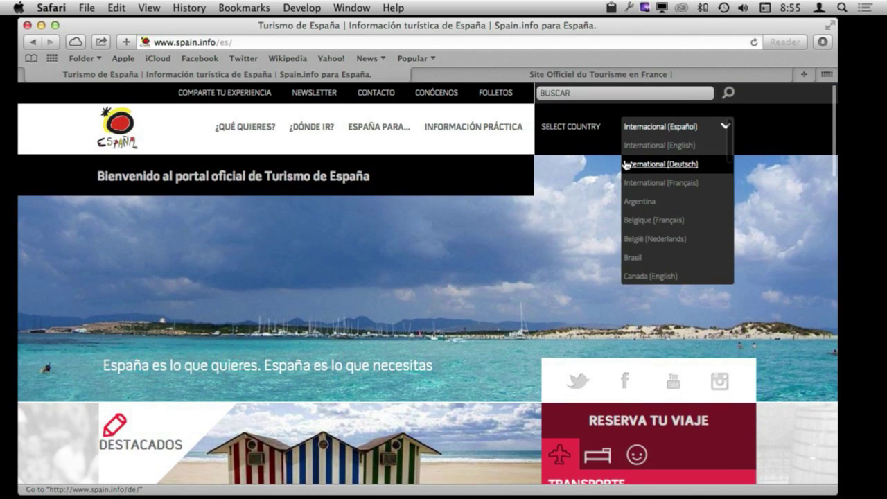
{"action": "left_click", "coordinate": [572, 75]}
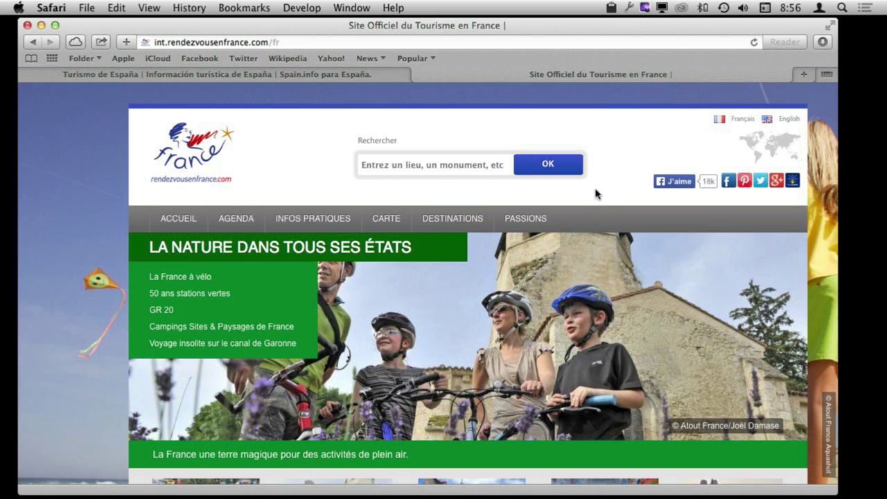
Step: Switch back to the Turismo de España tab with Ctrl+Shift+Tab
{"action": "key", "text": "ctrl+shift+Tab"}
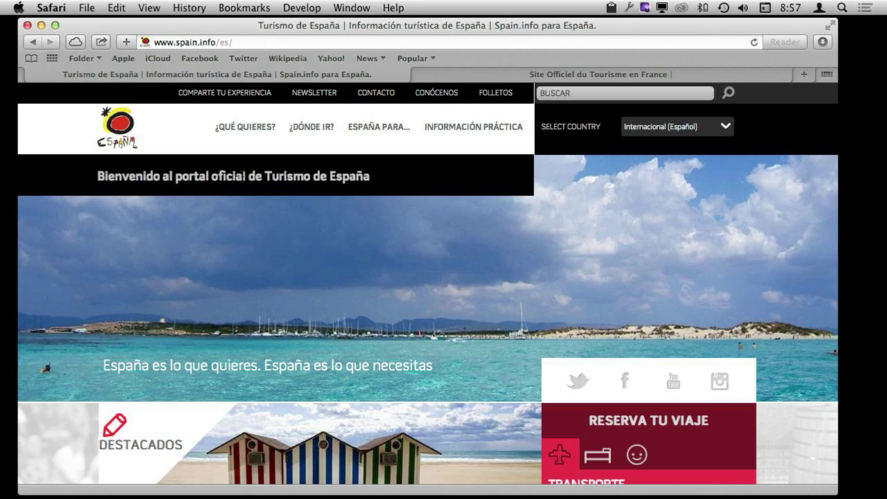
Step: Load translate.google.com in a new tab
{"action": "key", "text": "super+t"}
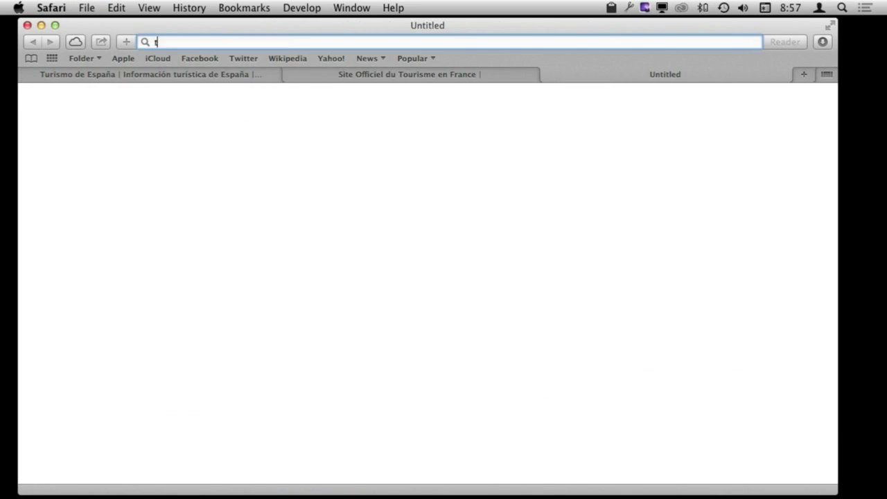
{"action": "type", "text": "translate.g"}
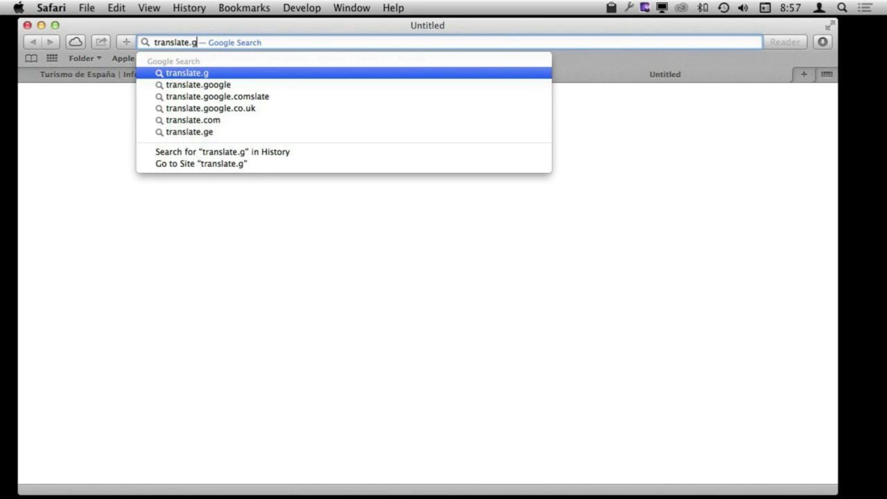
{"action": "type", "text": "oogle.com"}
{"action": "key", "text": "Return"}
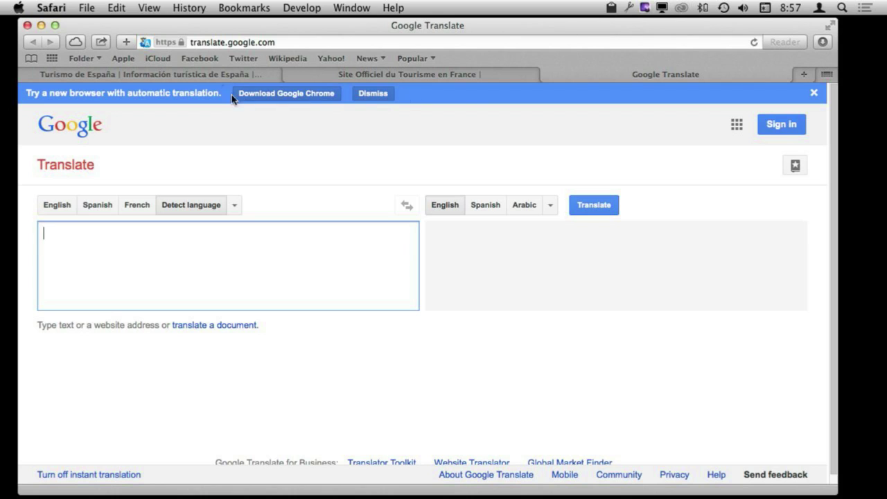
Step: Paste the spain.info/es address into Google Translate and open its English translation
{"action": "left_click", "coordinate": [211, 73]}
{"action": "left_click", "coordinate": [241, 42]}
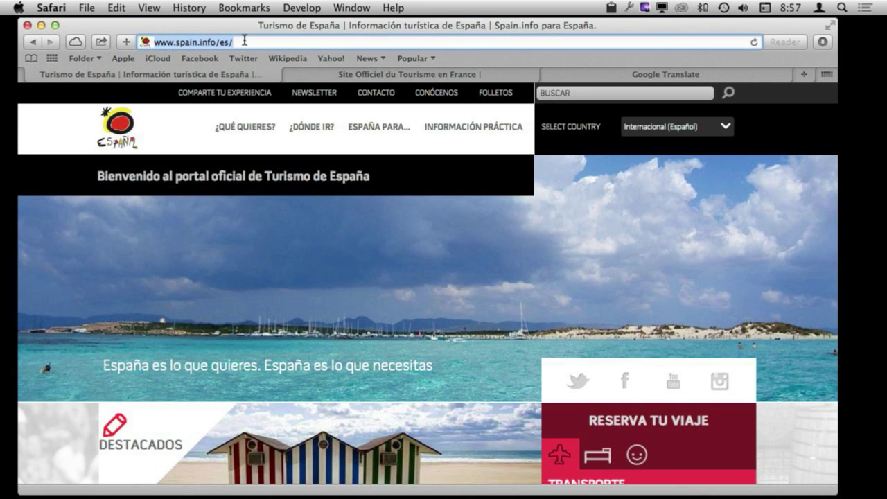
{"action": "key", "text": "super+c"}
{"action": "left_click", "coordinate": [666, 74]}
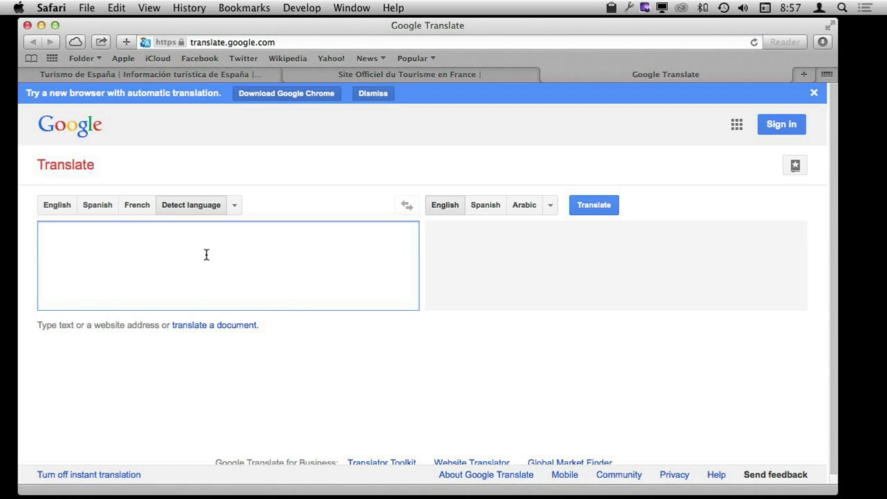
{"action": "key", "text": "super+v"}
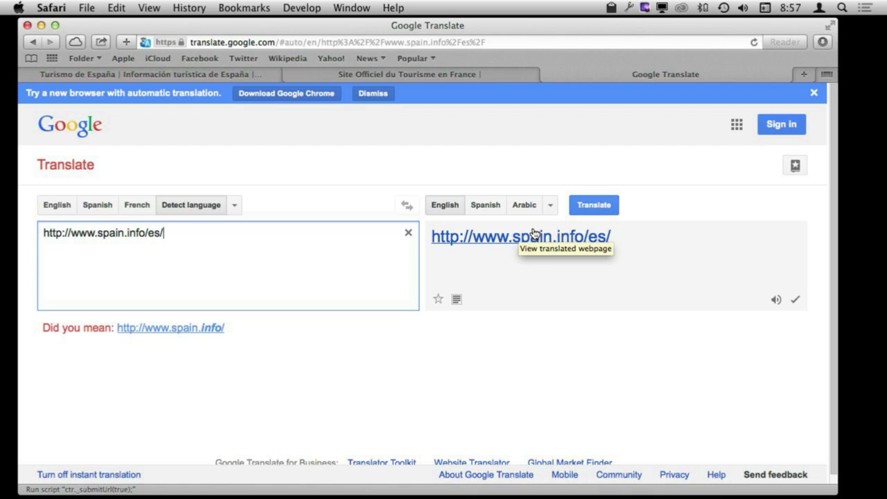
{"action": "left_click", "coordinate": [471, 238]}
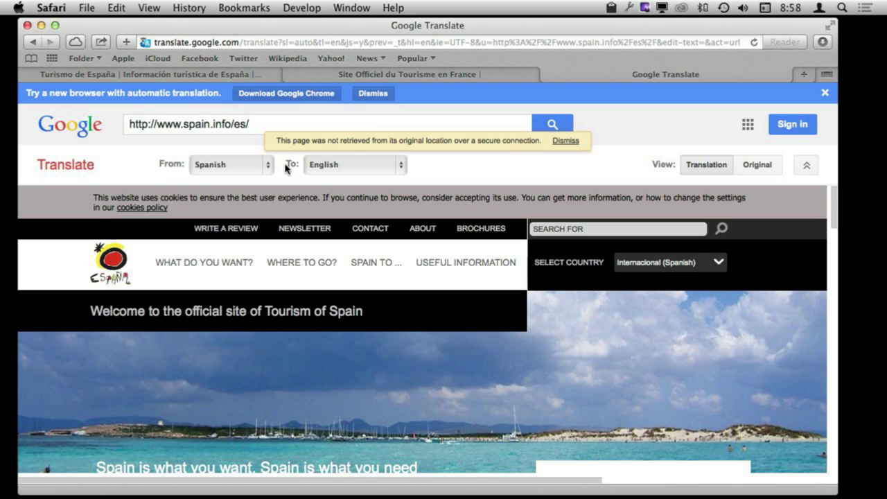
Step: Confirm Spanish as the source language and scroll down the translated spain.info page
{"action": "left_click", "coordinate": [229, 165]}
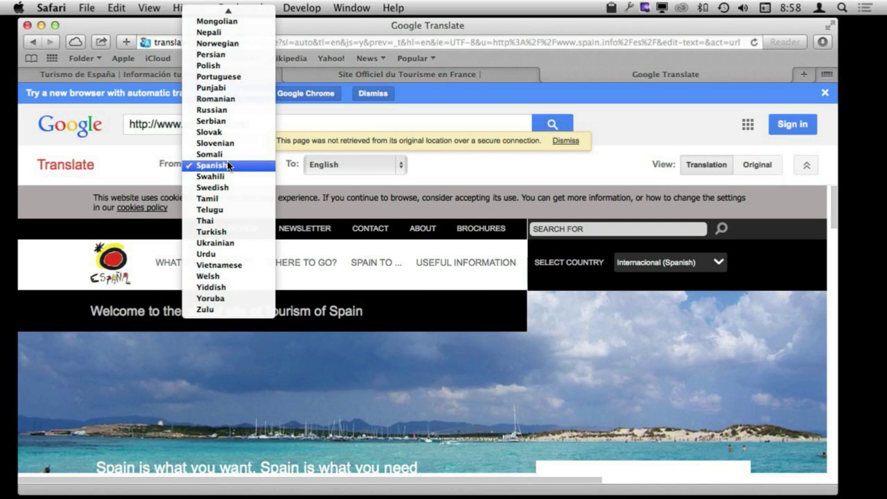
{"action": "left_click", "coordinate": [229, 165]}
{"action": "scroll", "coordinate": [169, 216], "scroll_direction": "down", "scroll_amount": 4}
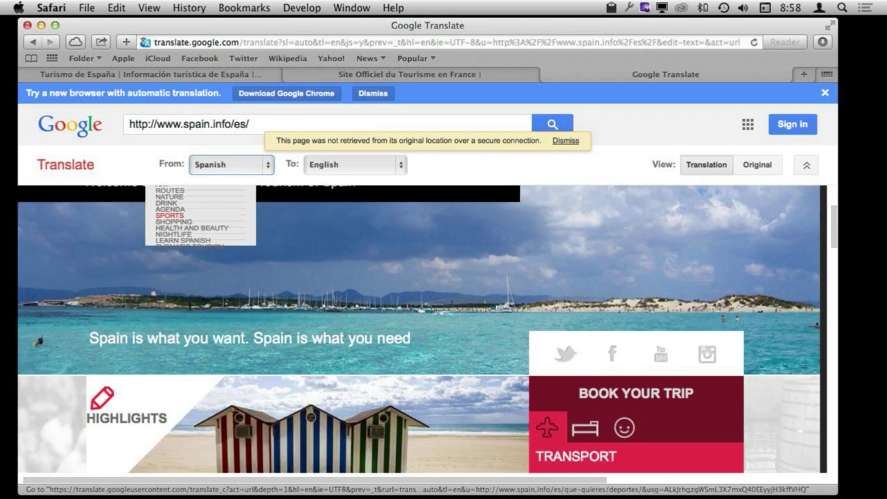
{"action": "scroll", "coordinate": [192, 310], "scroll_direction": "down", "scroll_amount": 5}
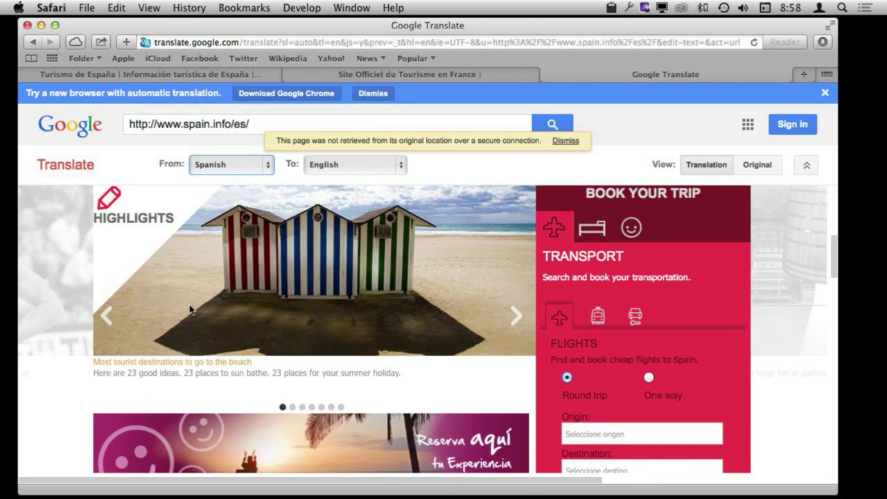
{"action": "scroll", "coordinate": [191, 310], "scroll_direction": "down", "scroll_amount": 5}
{"action": "scroll", "coordinate": [192, 310], "scroll_direction": "down", "scroll_amount": 8}
{"action": "scroll", "coordinate": [192, 310], "scroll_direction": "down", "scroll_amount": 4}
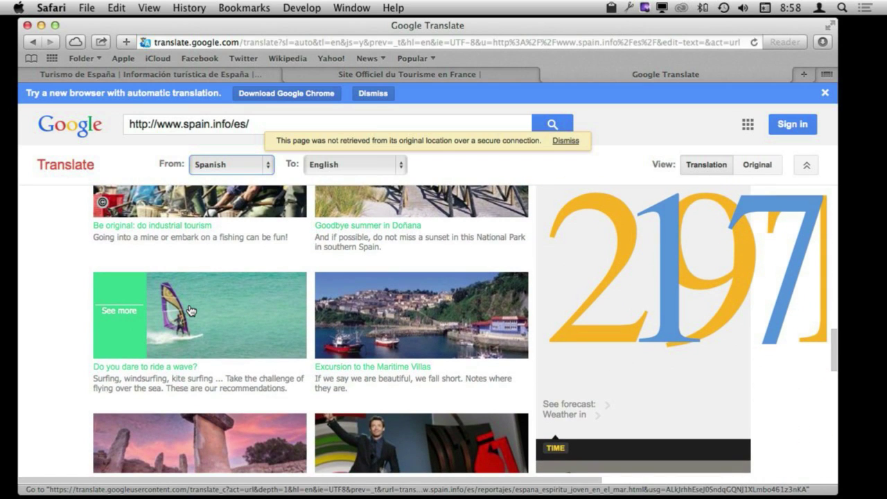
{"action": "scroll", "coordinate": [190, 310], "scroll_direction": "down", "scroll_amount": 2}
Step: Select the Maritime Villas caption to view its original Spanish text
{"action": "left_click_drag", "start_coordinate": [355, 345], "coordinate": [312, 328]}
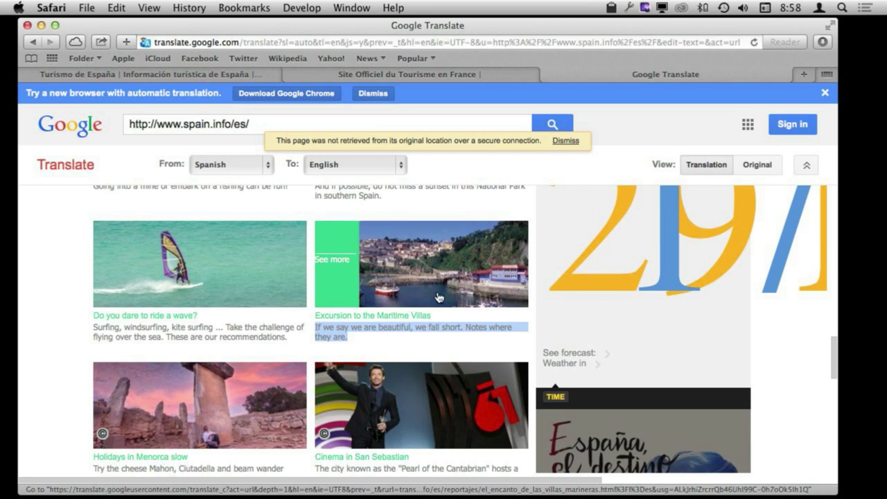
{"action": "scroll", "coordinate": [345, 343], "scroll_direction": "right", "scroll_amount": 3}
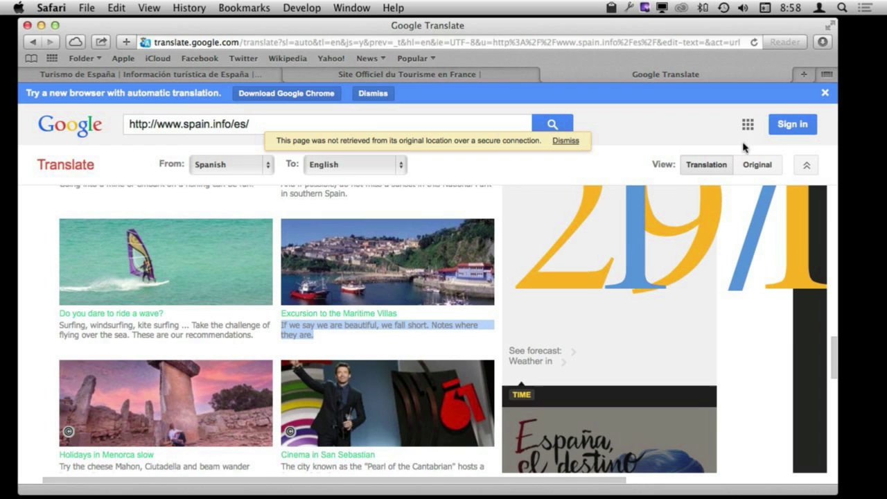
{"action": "mouse_move", "coordinate": [575, 317]}
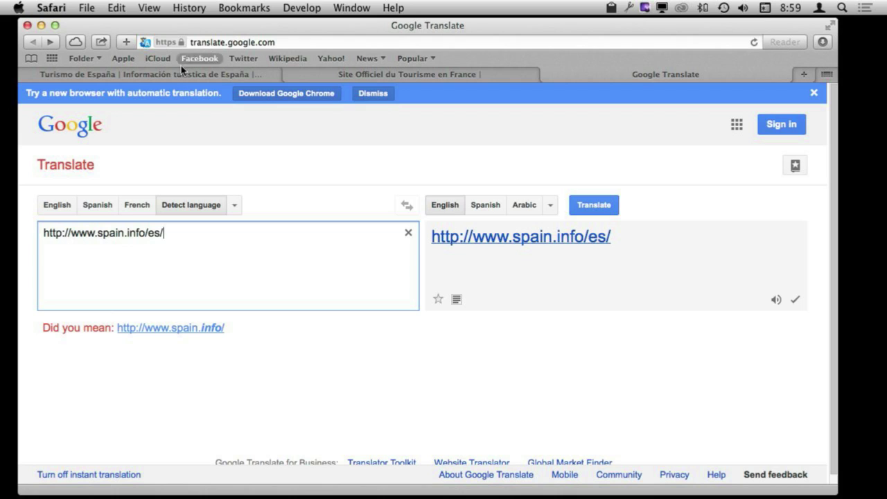
Step: Select the Villas Marineras description on the untranslated spain.info tab, then select Google Translate's source text
{"action": "left_click", "coordinate": [222, 75]}
{"action": "scroll", "coordinate": [399, 272], "scroll_direction": "down", "scroll_amount": 10}
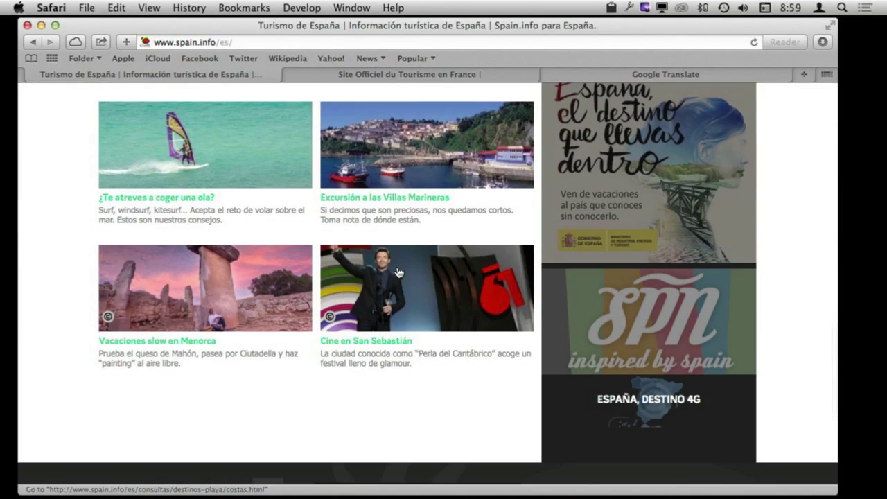
{"action": "scroll", "coordinate": [399, 273], "scroll_direction": "up", "scroll_amount": 4}
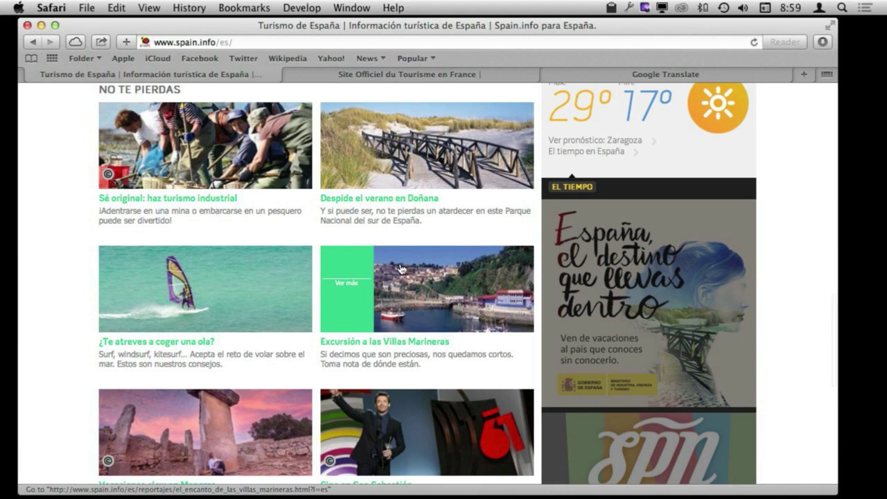
{"action": "scroll", "coordinate": [400, 269], "scroll_direction": "up", "scroll_amount": 3}
{"action": "scroll", "coordinate": [400, 261], "scroll_direction": "down", "scroll_amount": 6}
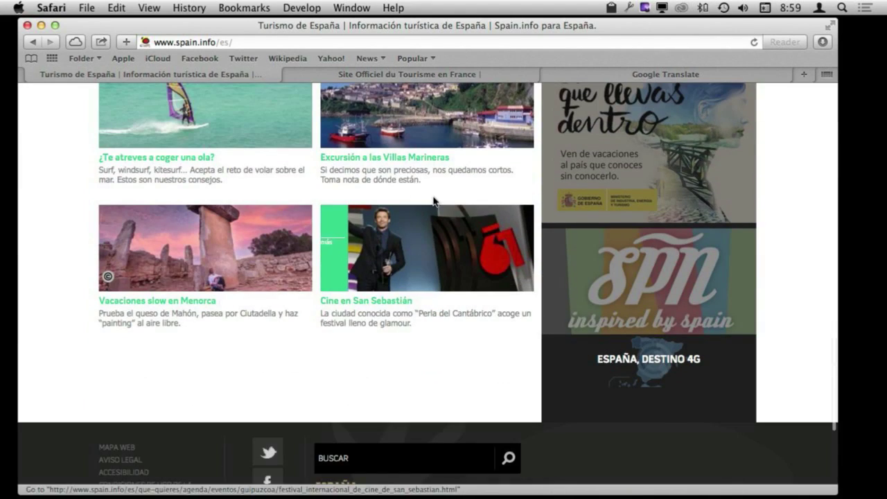
{"action": "left_click_drag", "start_coordinate": [434, 182], "coordinate": [319, 178]}
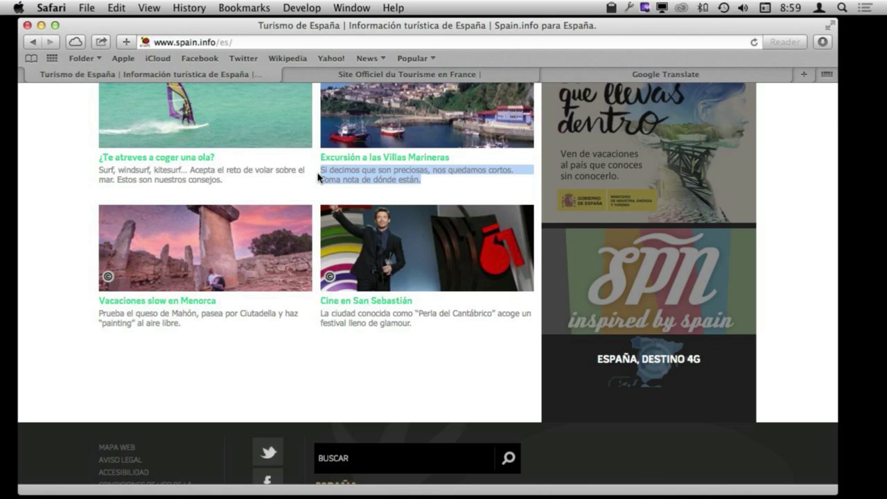
{"action": "left_click", "coordinate": [617, 75]}
{"action": "key", "text": "super+a"}
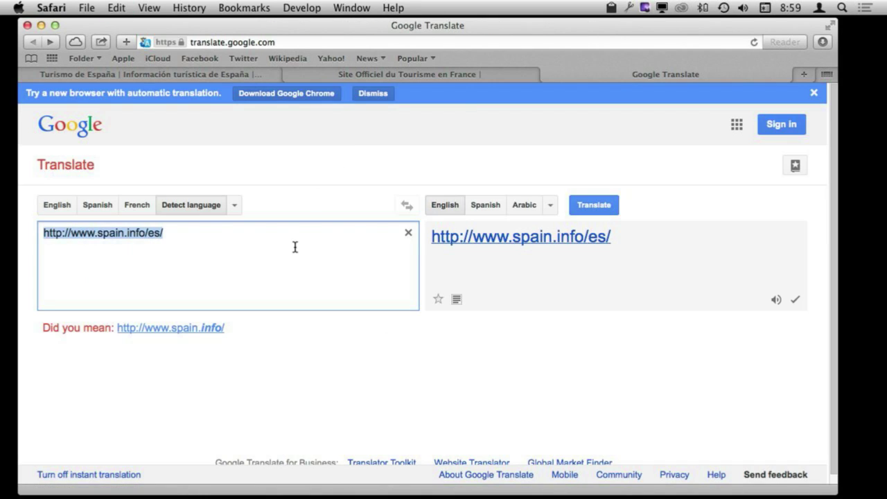
Step: Paste the Villas Marineras sentence, translate it from Spanish, then switch the source language to English
{"action": "key", "text": "super+v"}
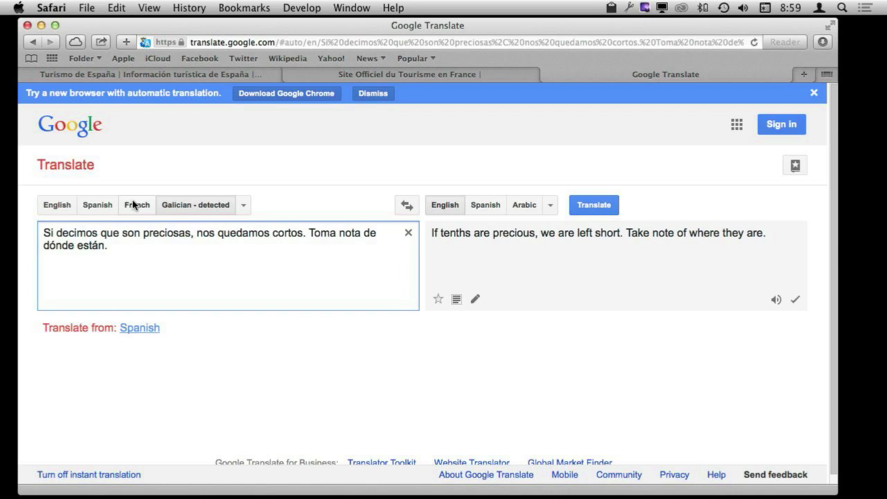
{"action": "left_click", "coordinate": [97, 213]}
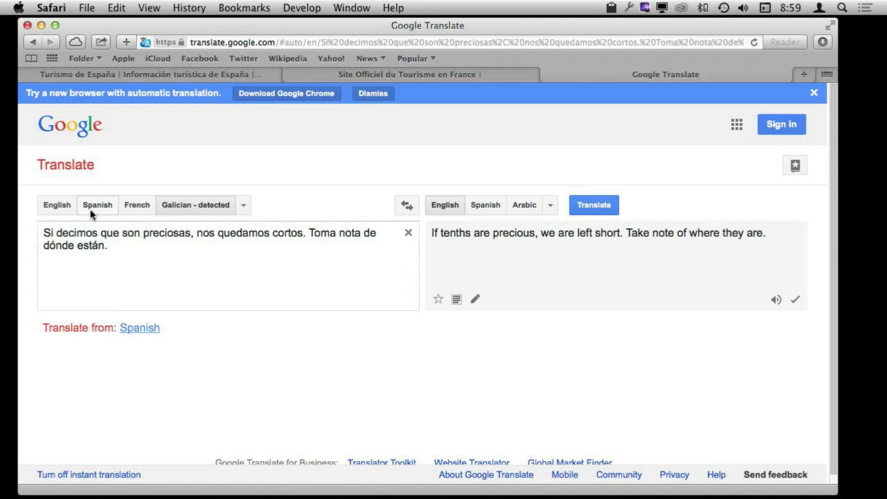
{"action": "left_click", "coordinate": [234, 204]}
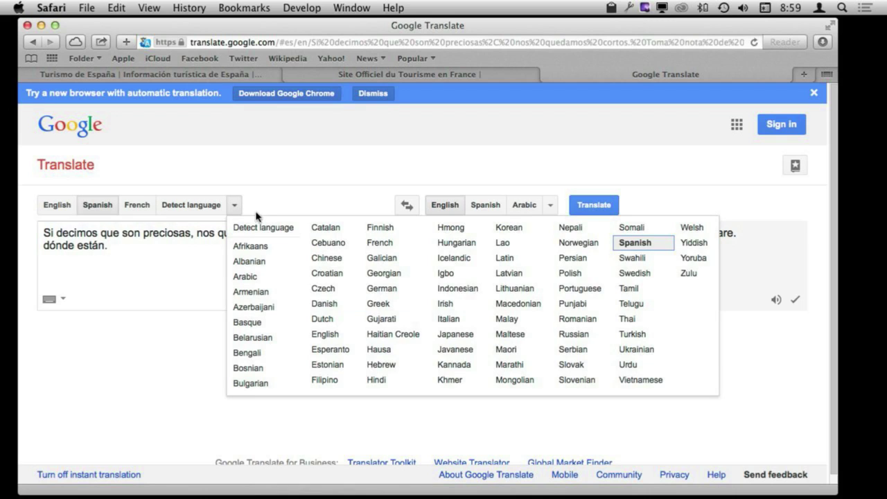
{"action": "left_click", "coordinate": [290, 180]}
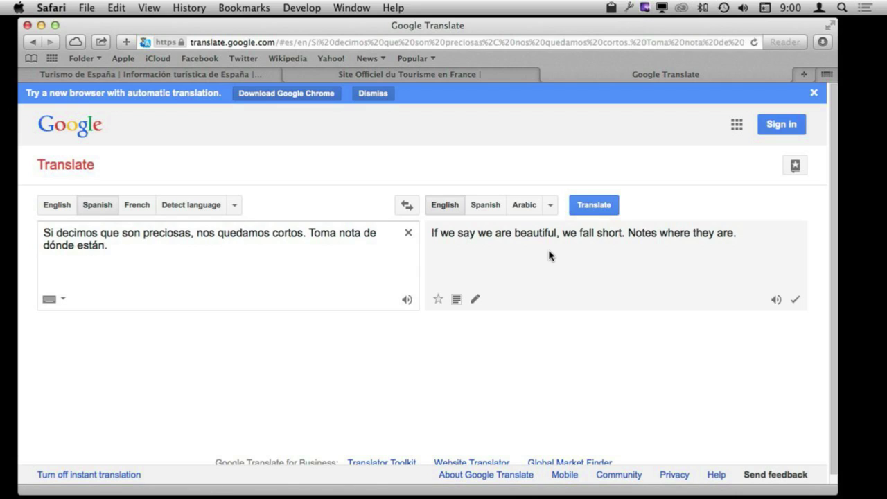
{"action": "left_click", "coordinate": [59, 207]}
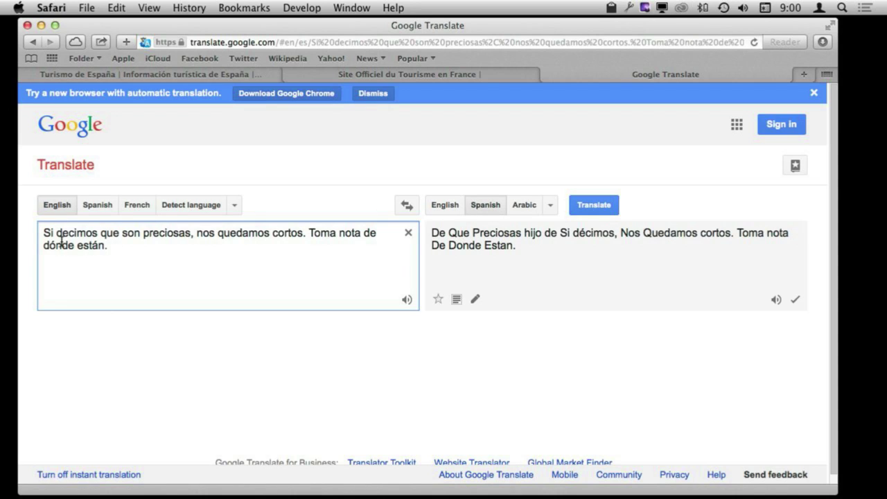
Step: Replace the source text with 'Hello', then with 'SOrry, but can you resend your message in English? Thank'
{"action": "key", "text": "super+a"}
{"action": "type", "text": "Hello"}
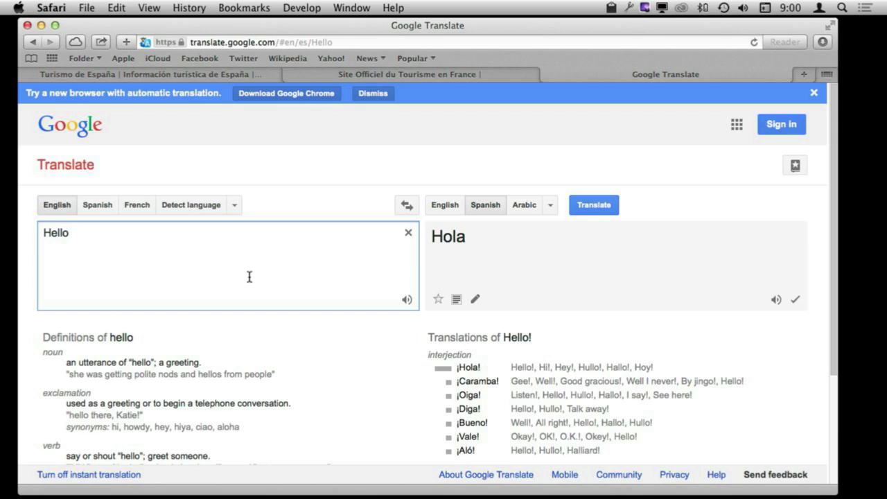
{"action": "key", "text": "super+a"}
{"action": "type", "text": "SOrry, but can you "}
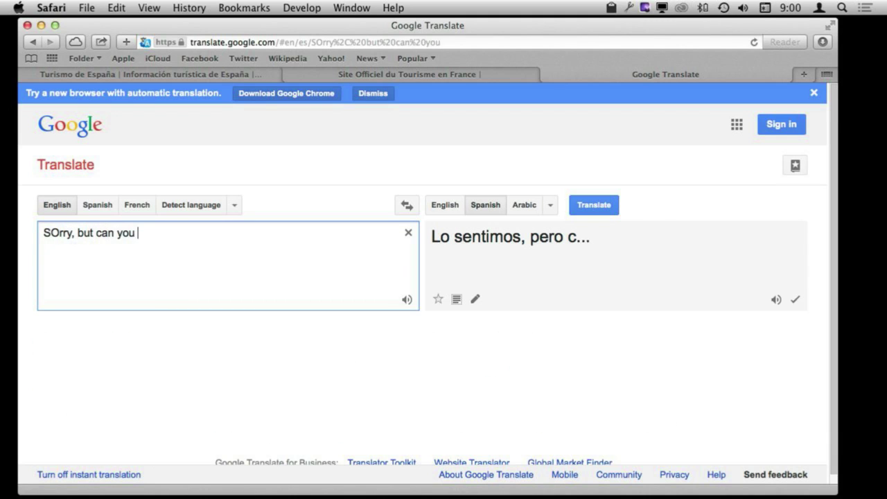
{"action": "type", "text": "resend your "}
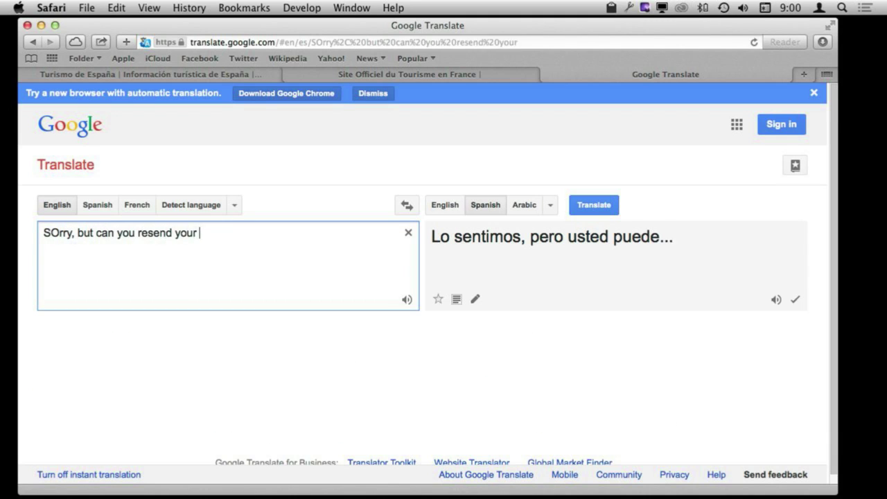
{"action": "type", "text": "message in English? Thanks."}
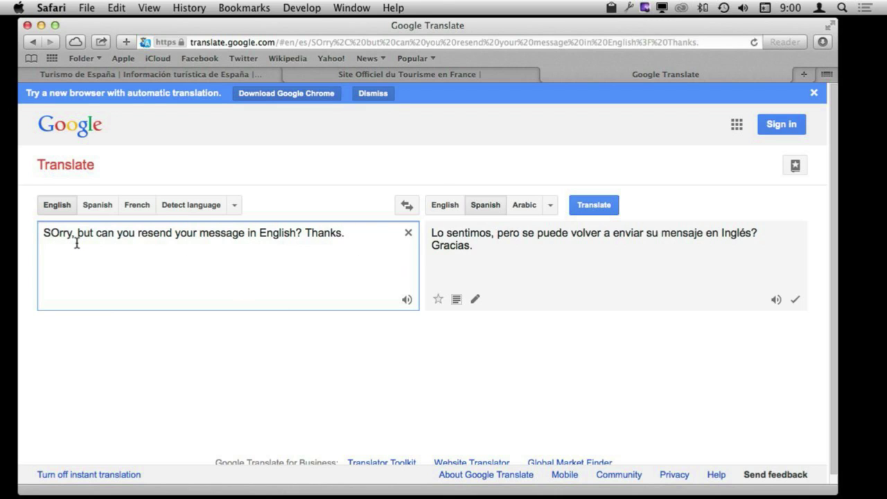
Step: Load bing.com/translator from the pasted address and check its Auto-Detect source-language list
{"action": "left_click", "coordinate": [497, 43]}
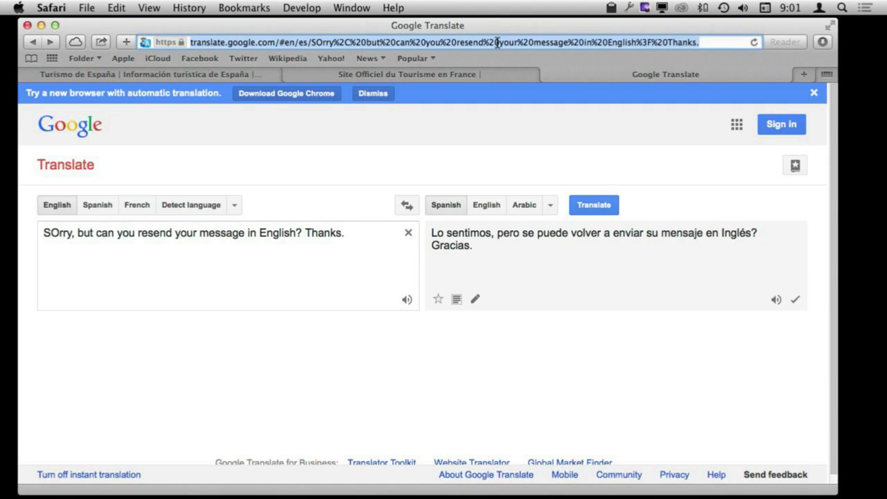
{"action": "key", "text": "super+v"}
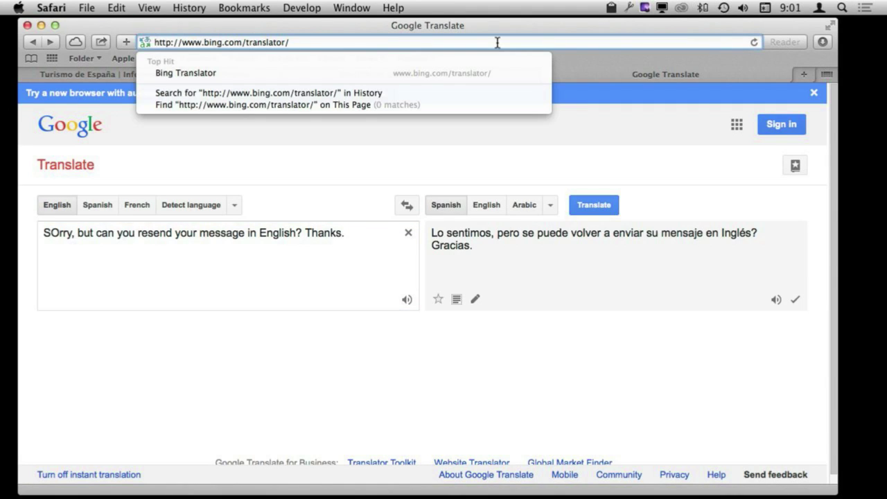
{"action": "key", "text": "Return"}
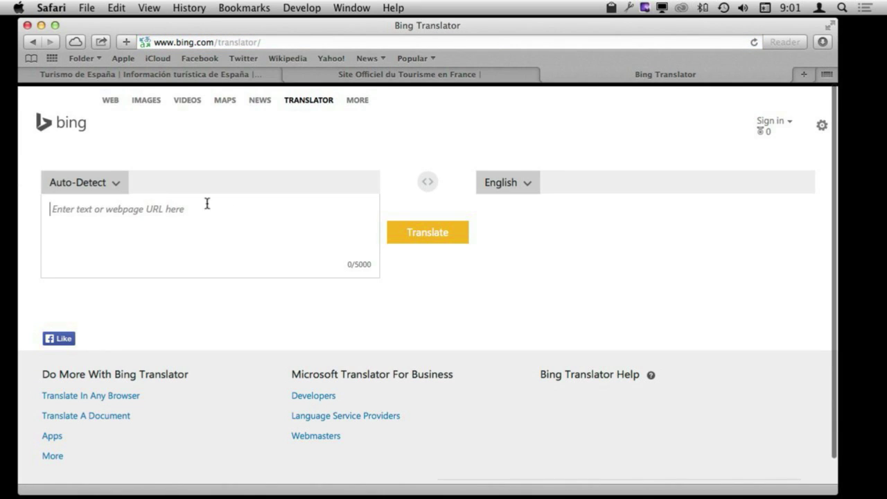
{"action": "left_click", "coordinate": [115, 183]}
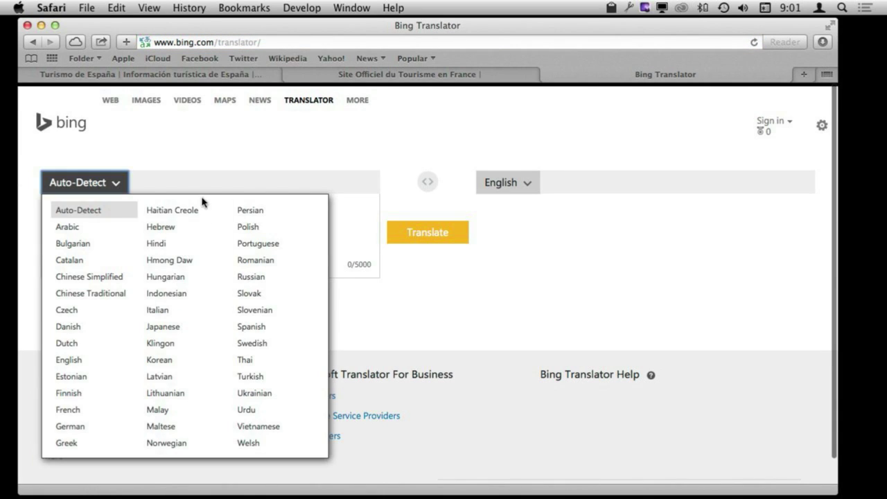
{"action": "left_click", "coordinate": [190, 162]}
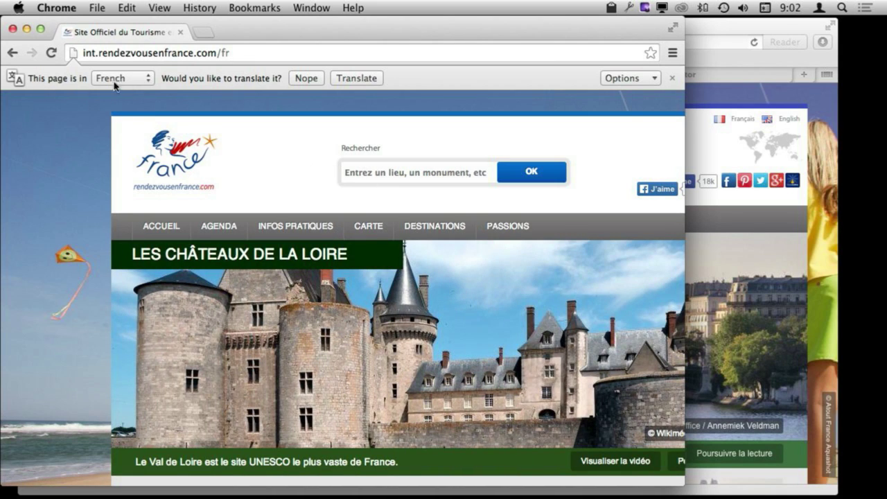
Step: Translate the French tourism site into English in Chrome and scroll through the result
{"action": "left_click", "coordinate": [355, 78]}
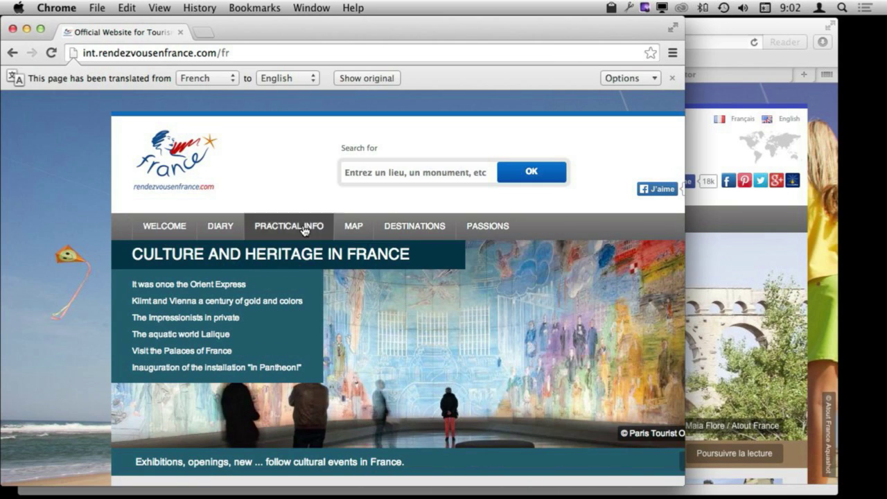
{"action": "scroll", "coordinate": [294, 254], "scroll_direction": "down", "scroll_amount": 1}
{"action": "scroll", "coordinate": [294, 254], "scroll_direction": "down", "scroll_amount": 10}
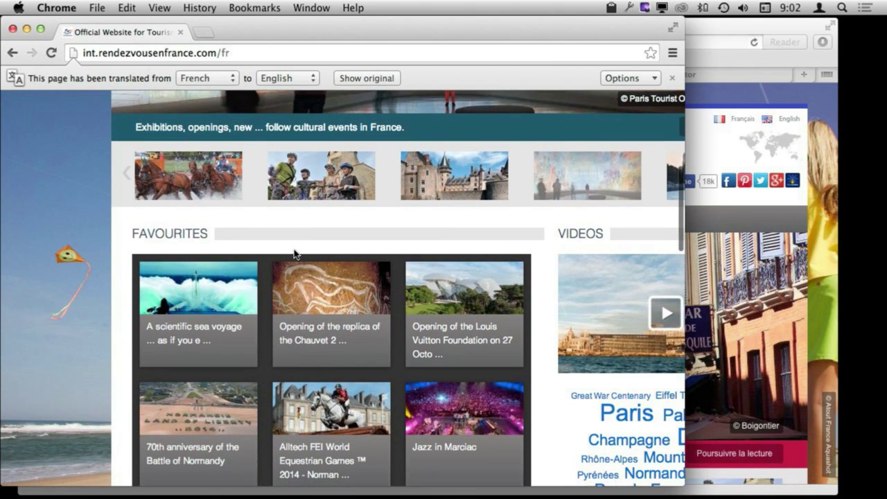
{"action": "scroll", "coordinate": [294, 254], "scroll_direction": "down", "scroll_amount": 3}
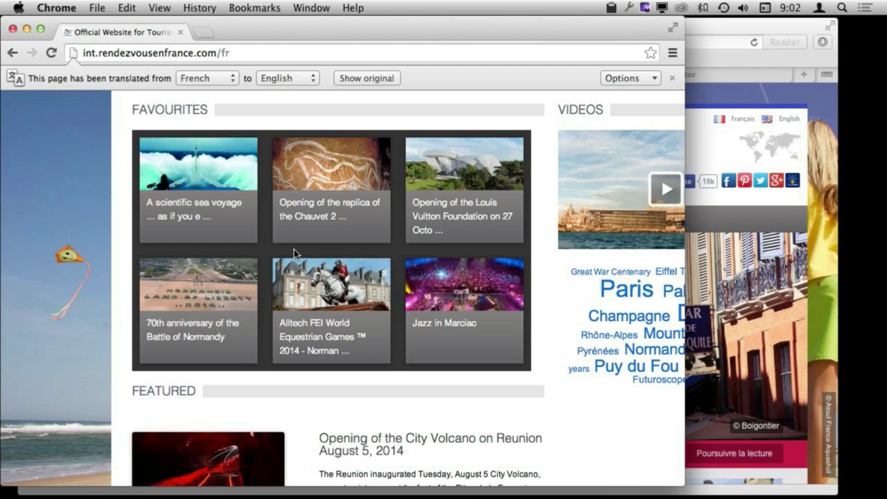
{"action": "scroll", "coordinate": [294, 249], "scroll_direction": "up", "scroll_amount": 13}
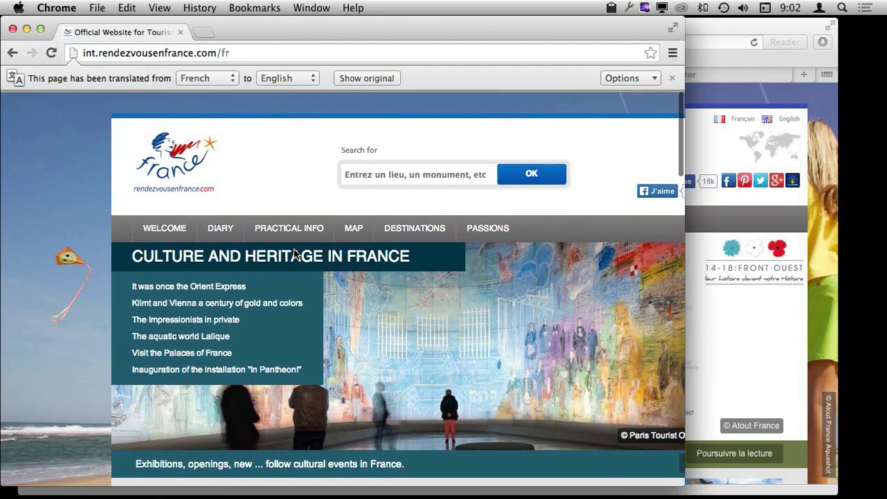